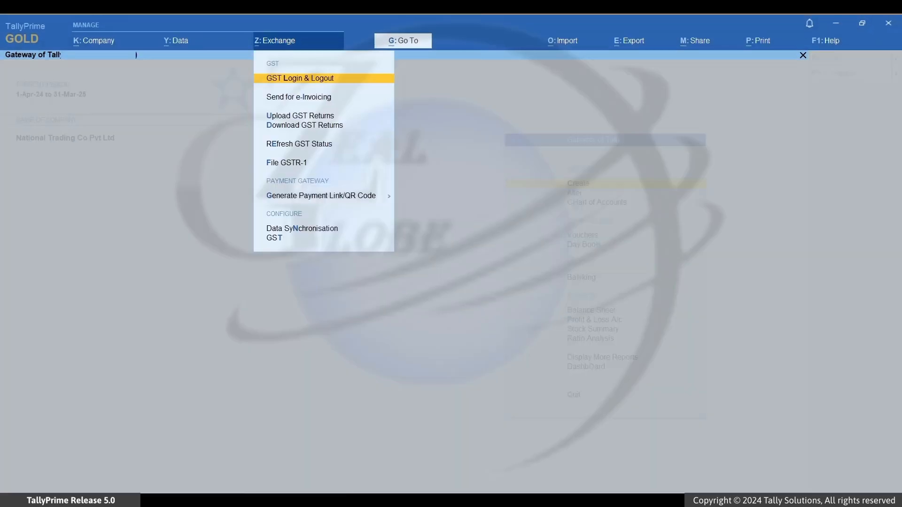
- Open the GSTR-1 upload list for the period 1-5-2024 to 31-5-2024
key(Down)
key(Down)
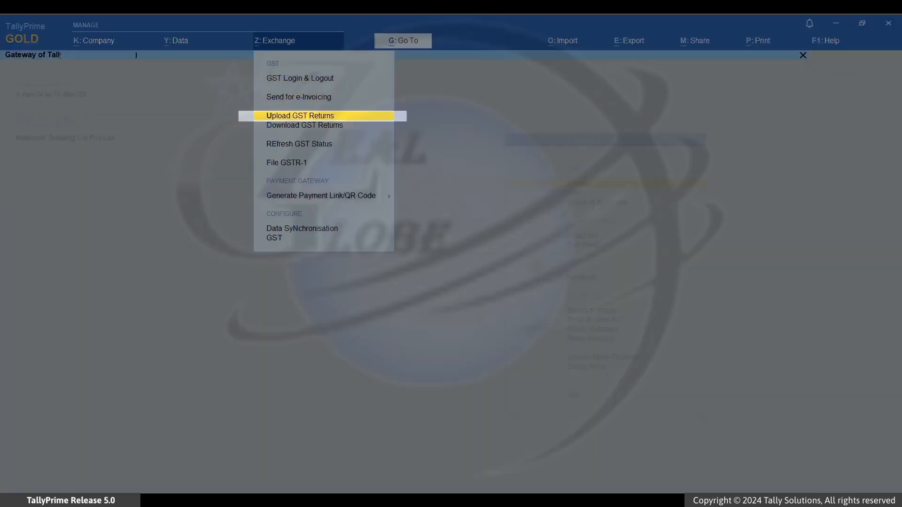
key(Return)
key(Return)
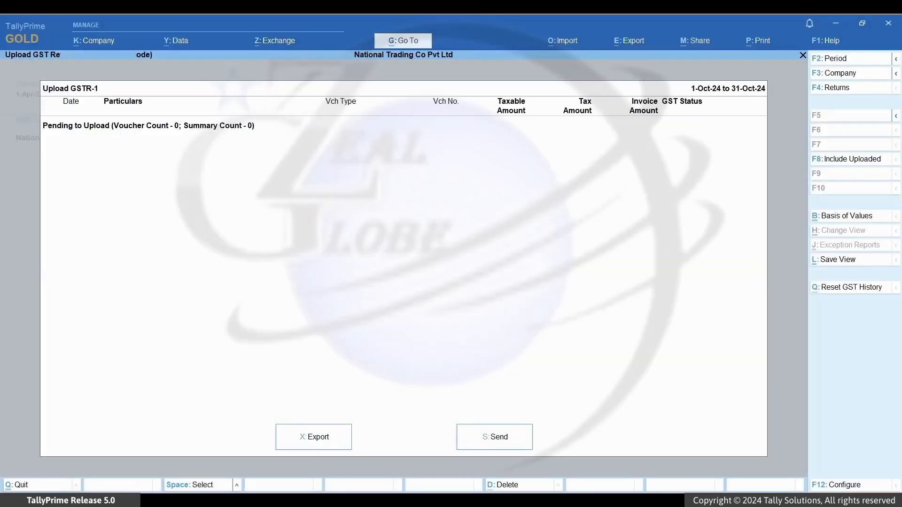
key(F2)
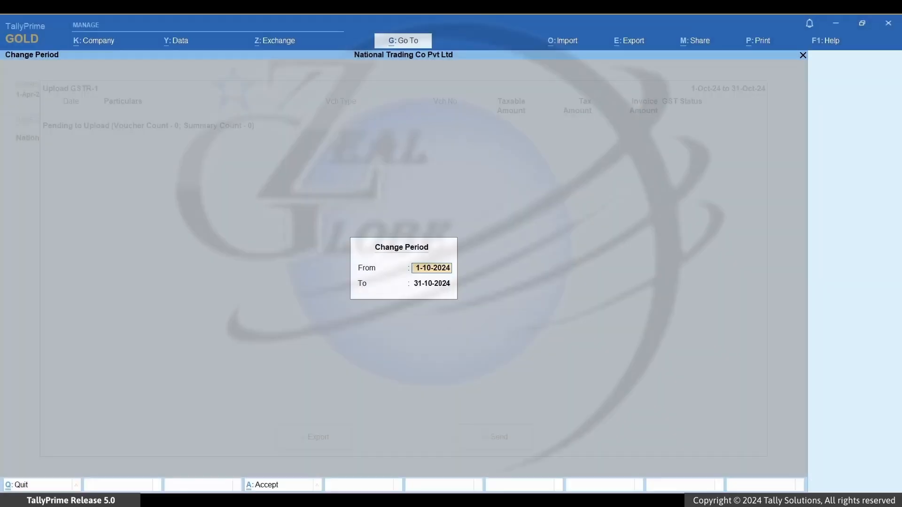
text(May)
key(Return)
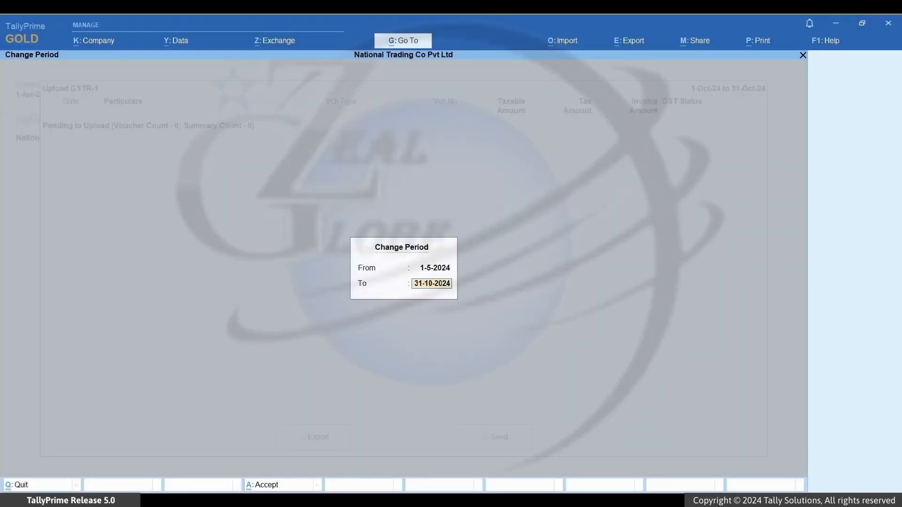
text(May)
key(Return)
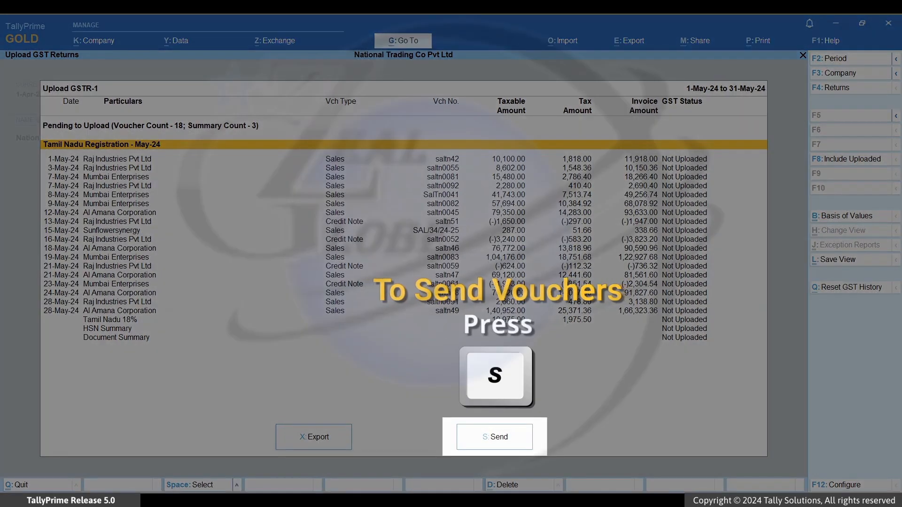
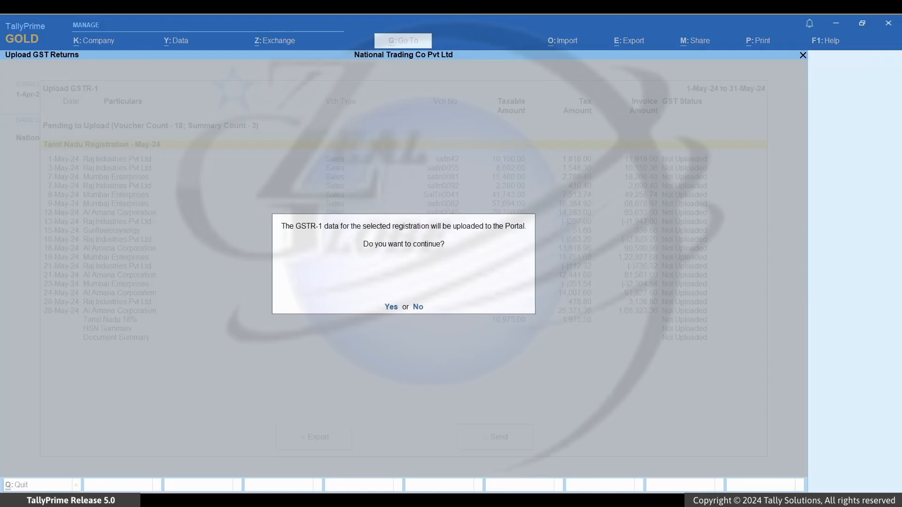
- Send the pending May-24 GSTR-1 data, log in with the portal OTP, and dismiss the error warning
key(Return)
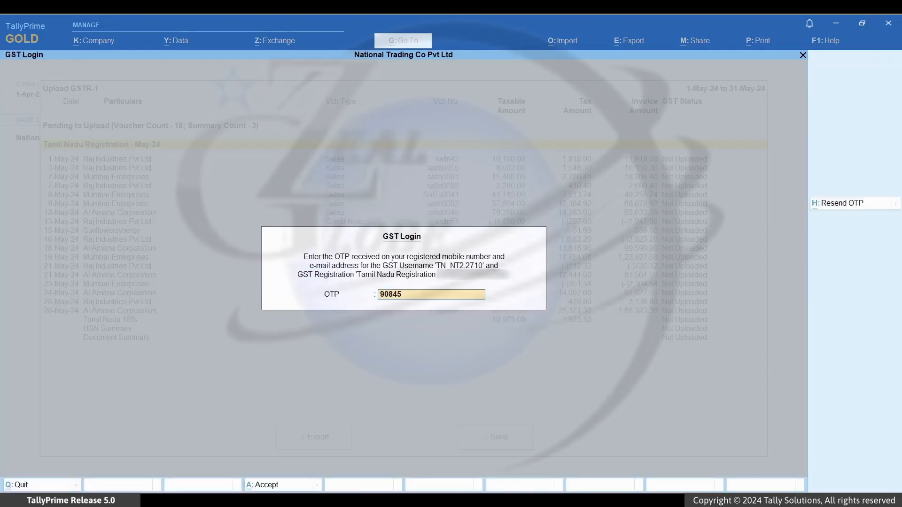
key(Return)
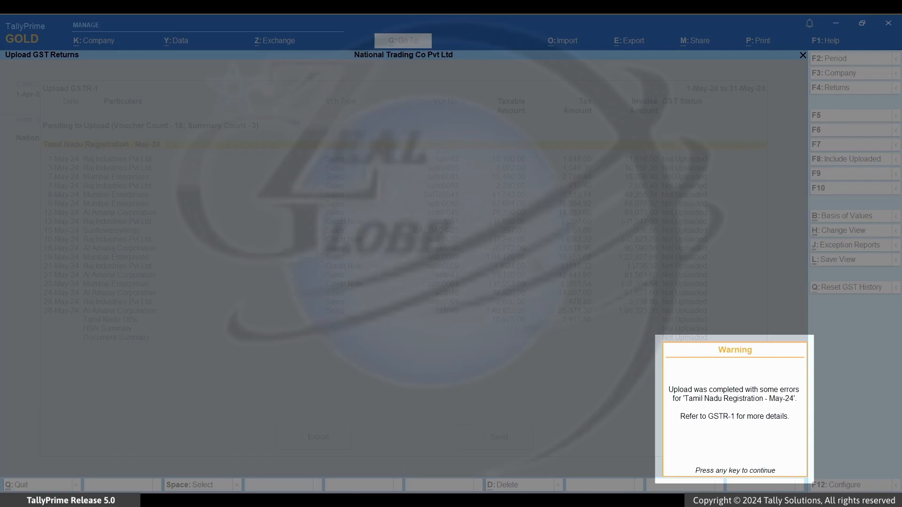
key(Return)
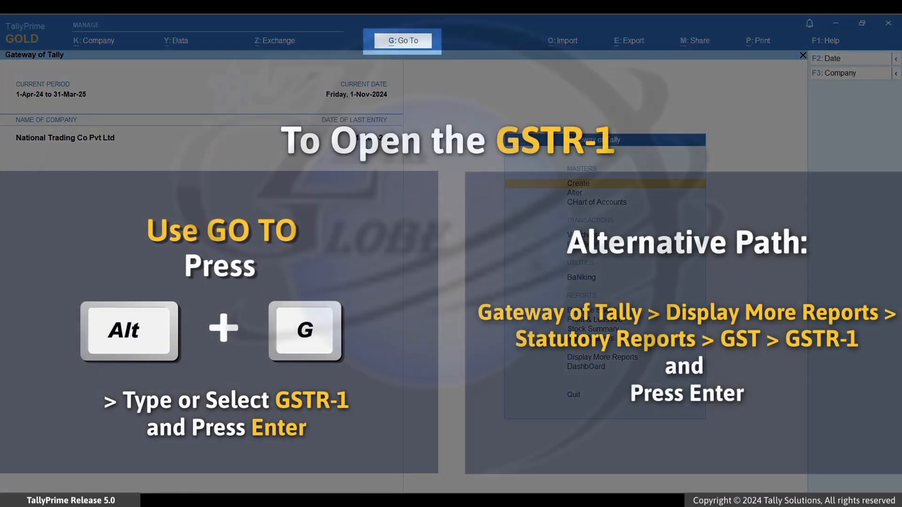
- Find the GSTR-1 report via R1 search and drill into 'Rejected by GST Portal (to be reuploaded)'
key(alt+g)
text(R1)
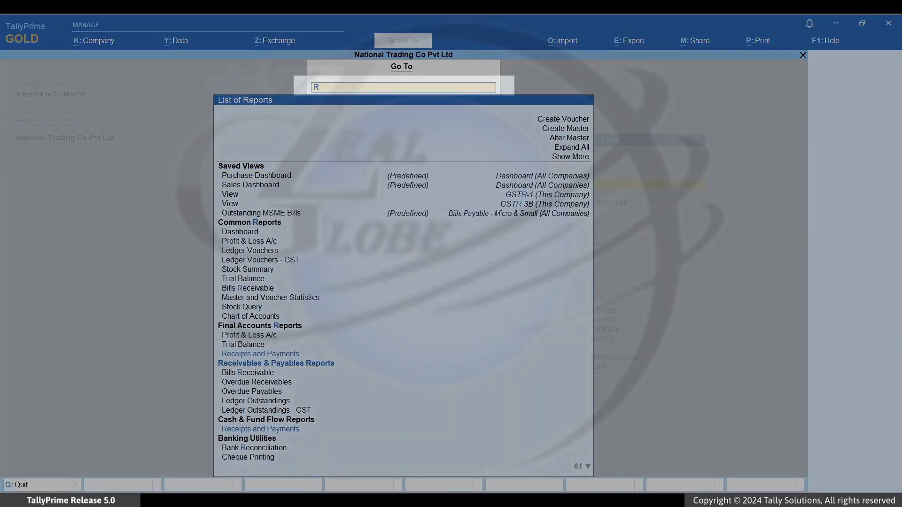
key(Up)
key(Up)
key(Up)
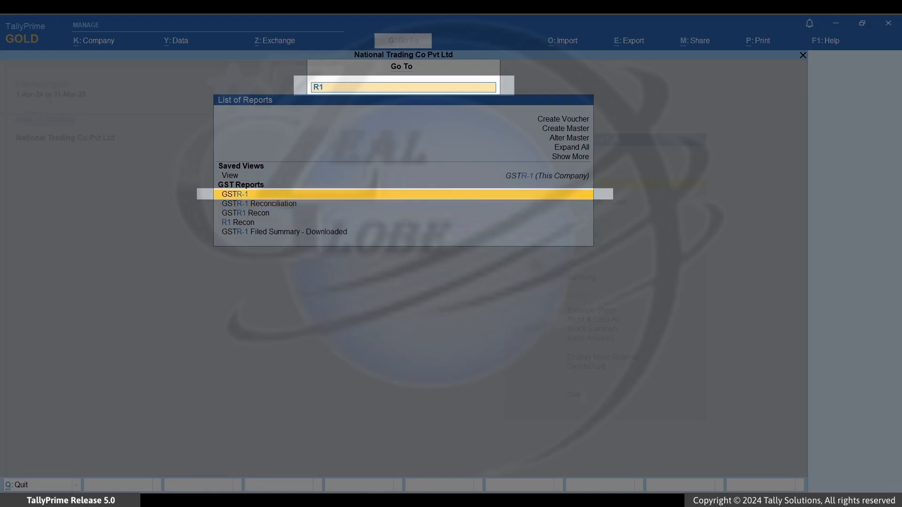
key(Return)
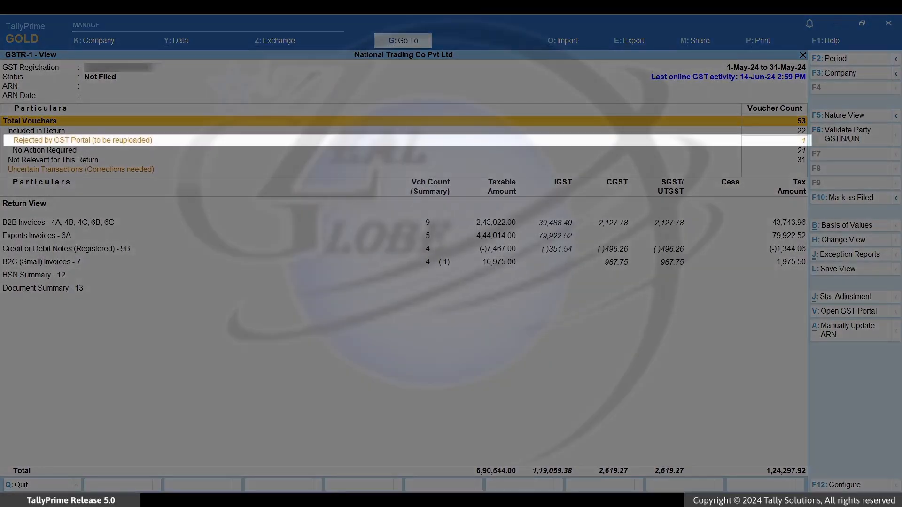
key(Down)
key(Down)
key(Return)
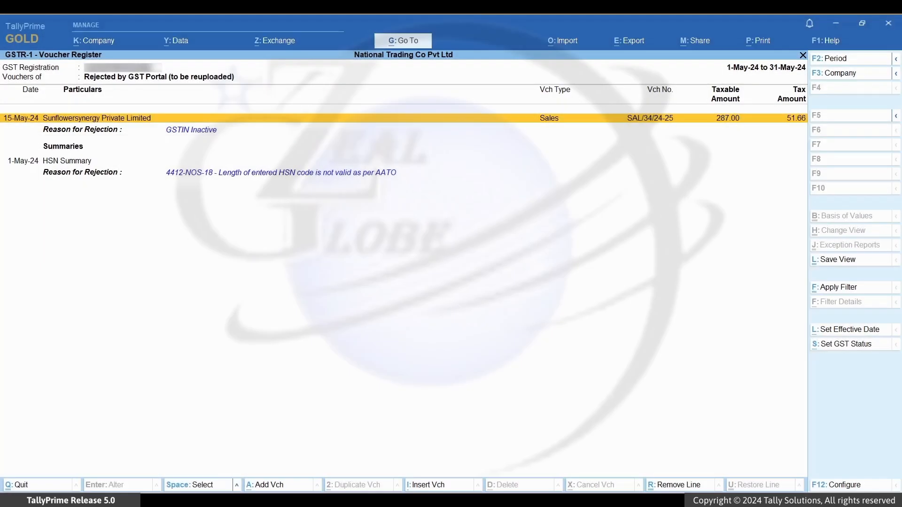
- Open voucher SAL/34/24-25 and check its GST Portal View showing reason GSTIN Inactive
key(Return)
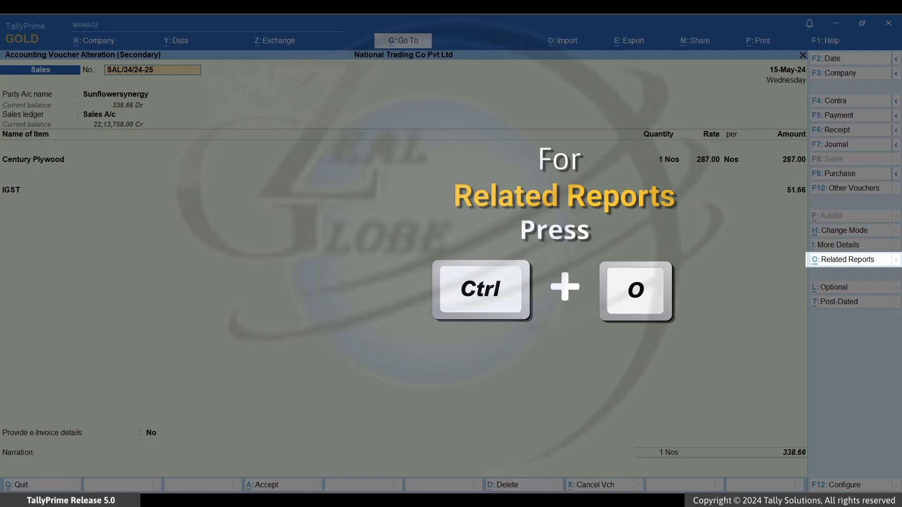
key(ctrl+o)
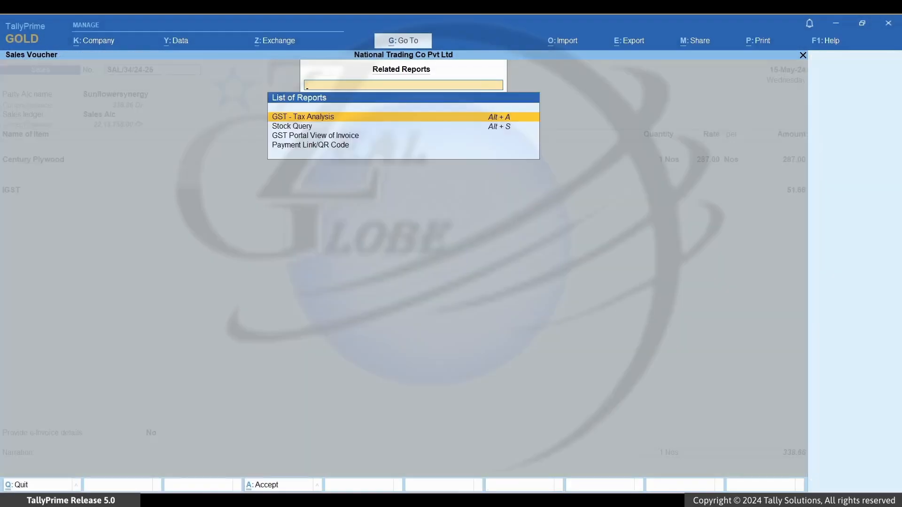
key(Down)
key(Down)
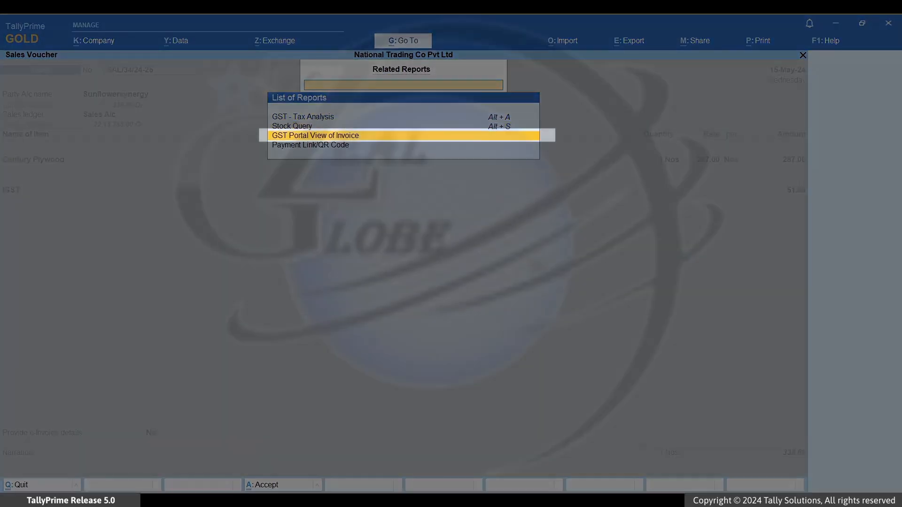
key(Return)
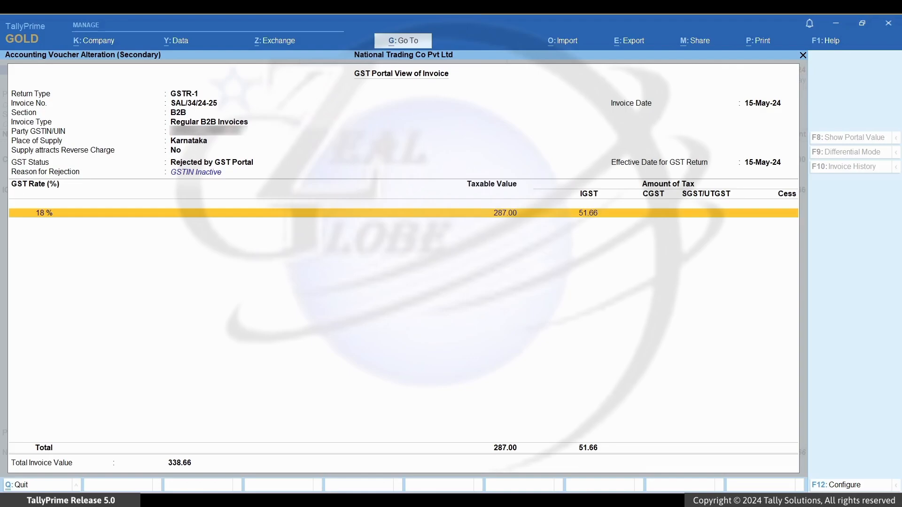
- Change the Sunflowersynergy ledger's registration type to Unregistered/Consumer, effective 1-May-24
key(Escape)
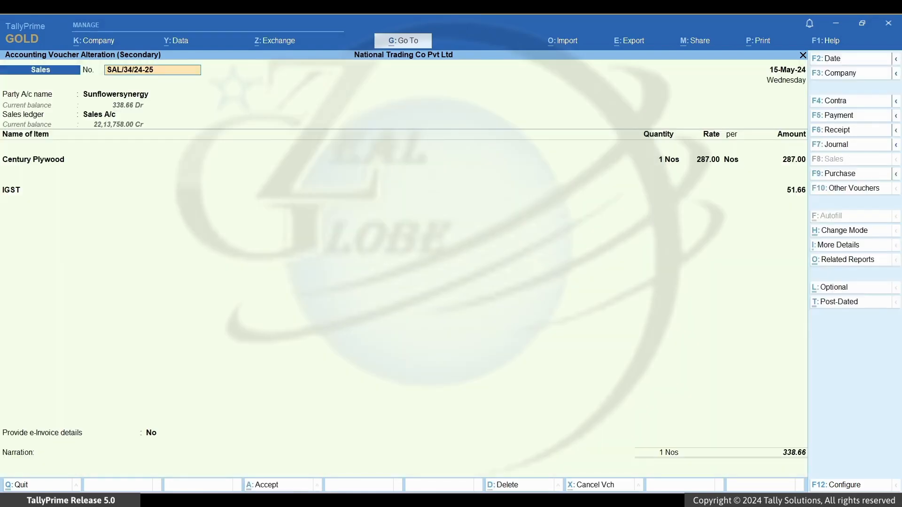
key(Return)
key(Return)
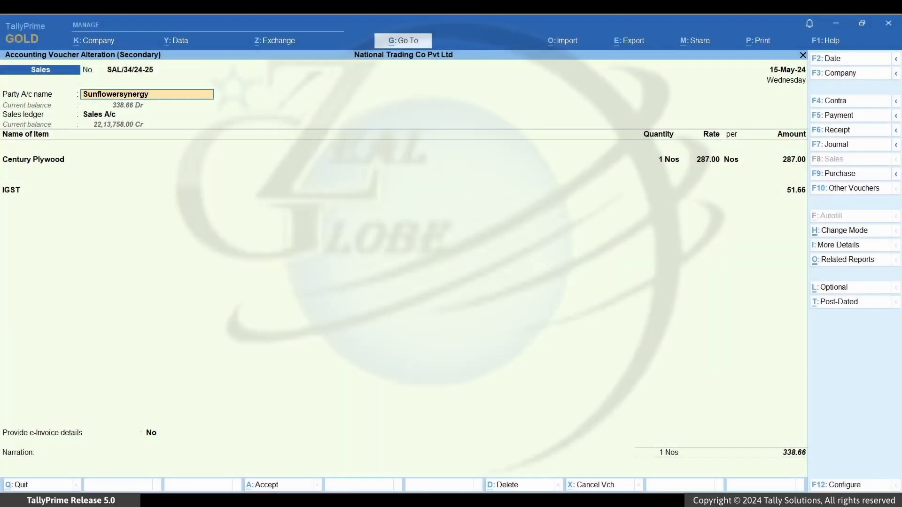
key(ctrl+Return)
key(Return)
key(Return)
key(Return)
key(Return)
key(Return)
key(Return)
key(Return)
key(Return)
key(Return)
key(Return)
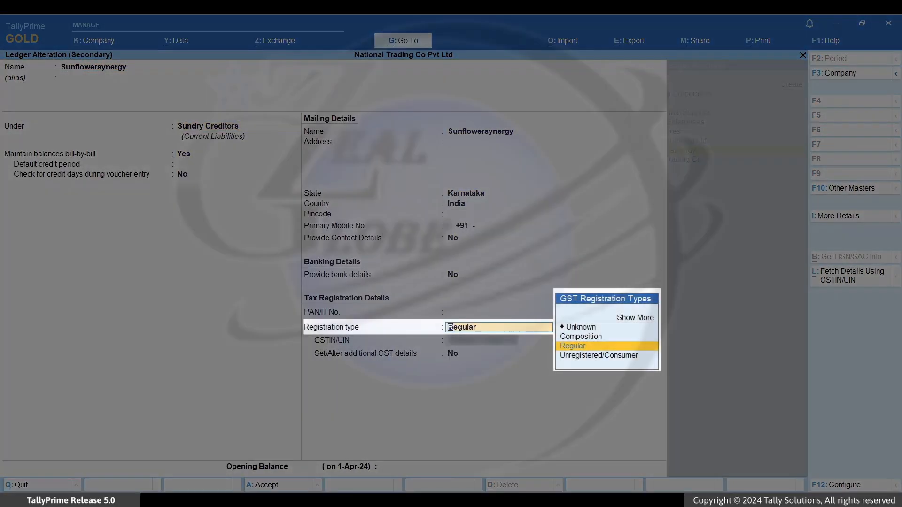
key(Down)
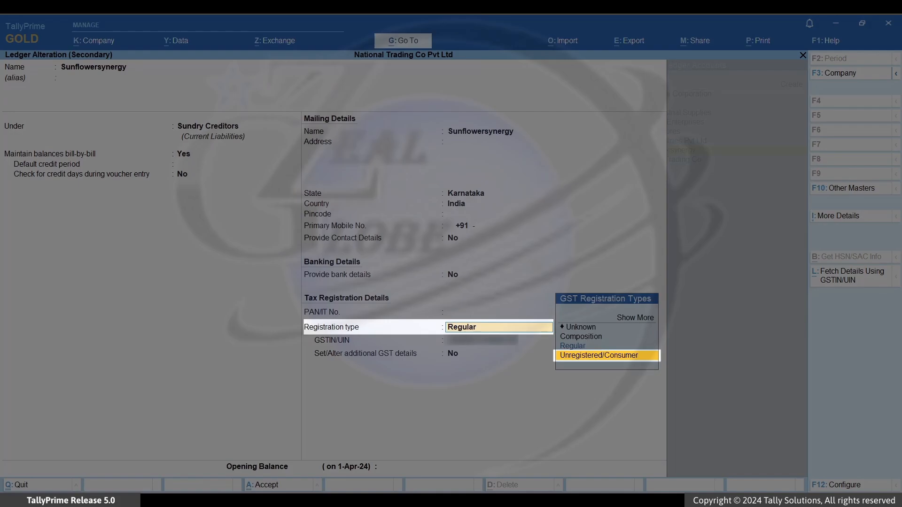
key(Return)
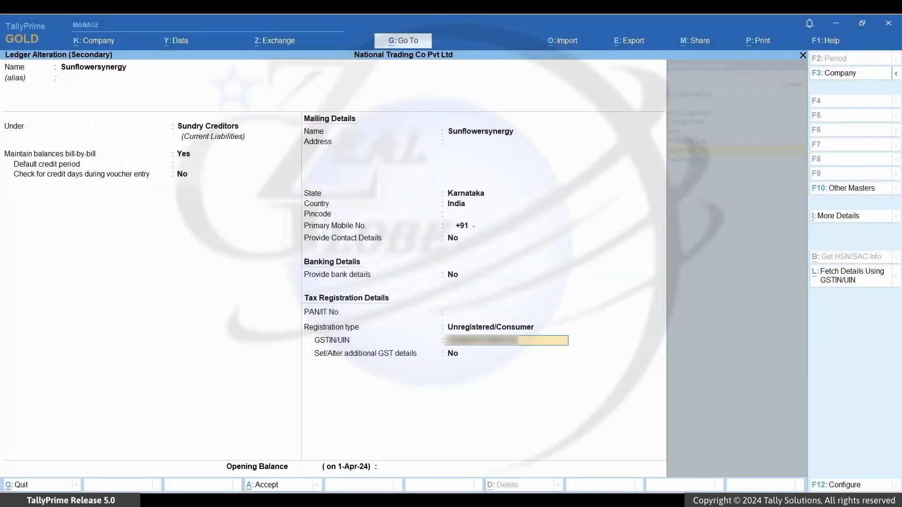
key(Return)
key(Return)
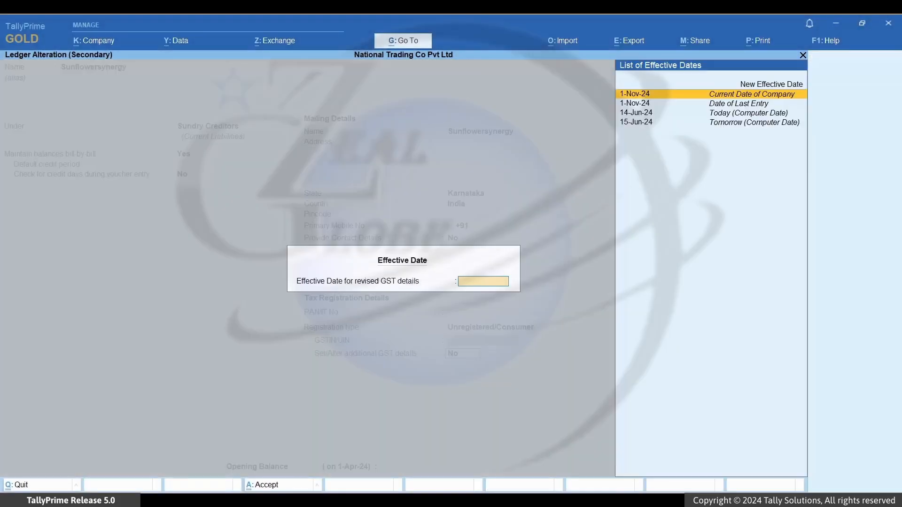
key(Return)
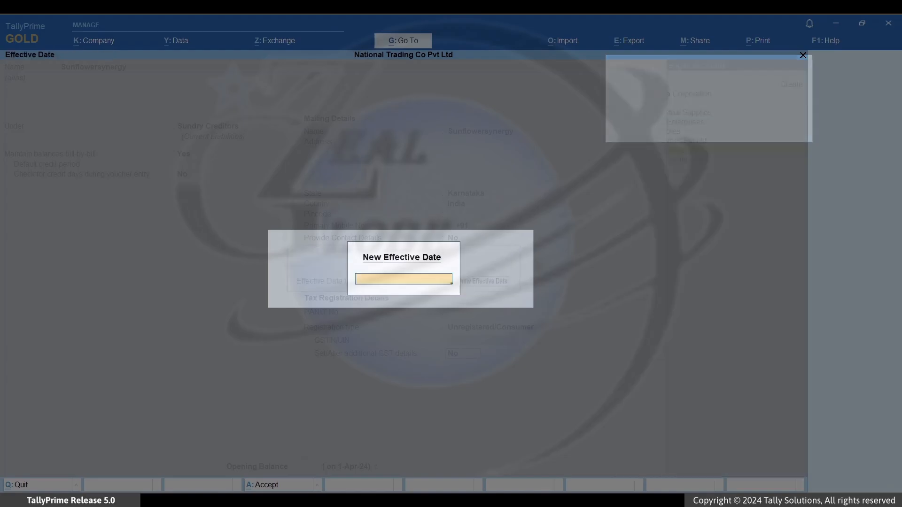
text(1-may-24)
key(Return)
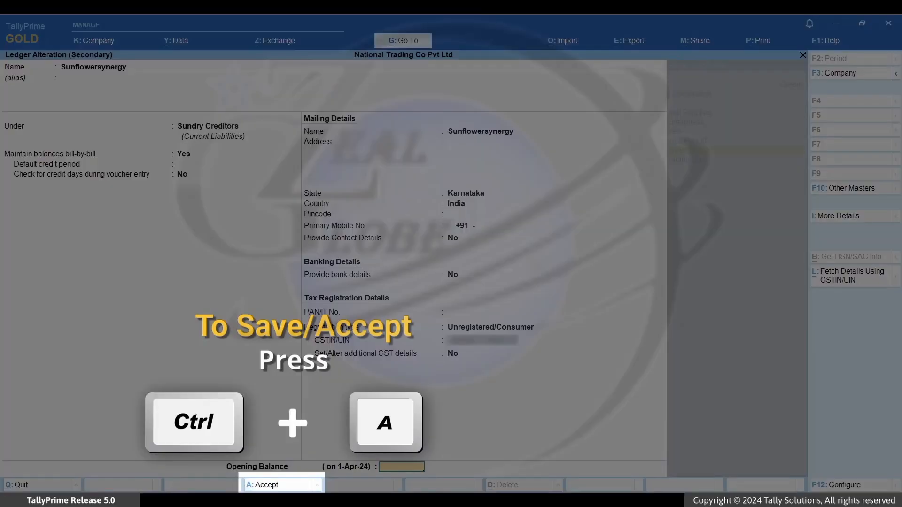
key(ctrl+a)
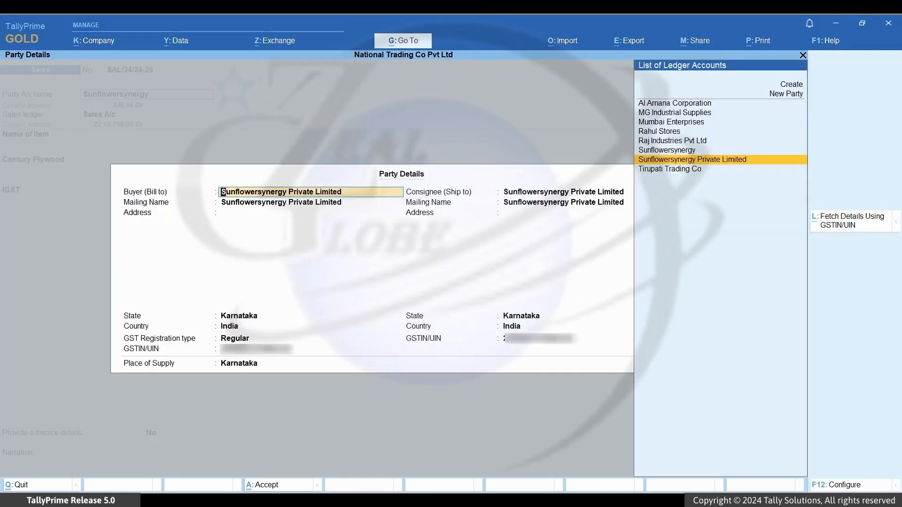
- Set the voucher's Party Details registration type to Unregistered/Consumer and save SAL/34/24-25
key(Return)
key(Return)
key(Return)
key(Return)
key(Return)
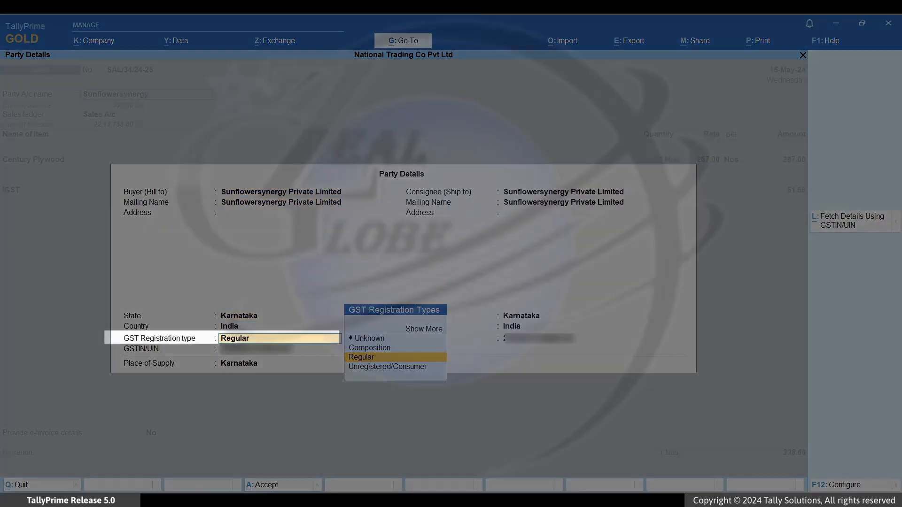
key(Down)
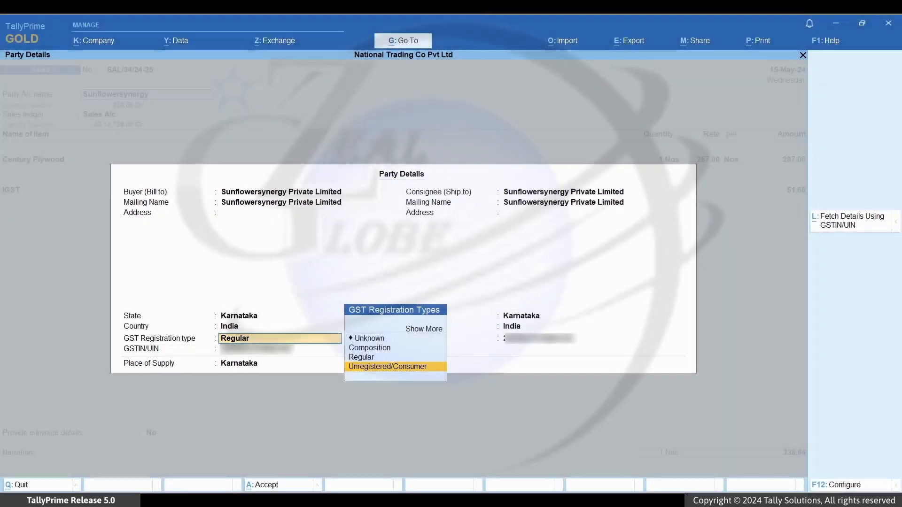
key(Return)
key(Return)
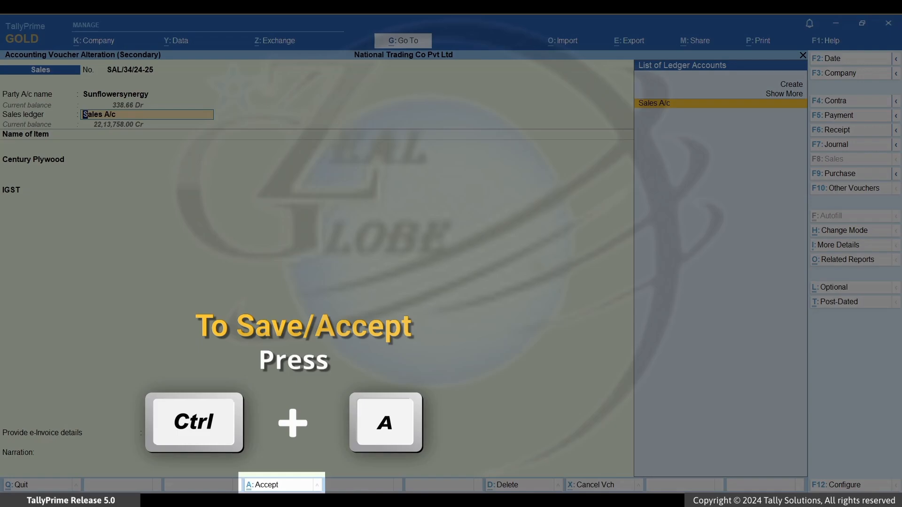
key(ctrl+a)
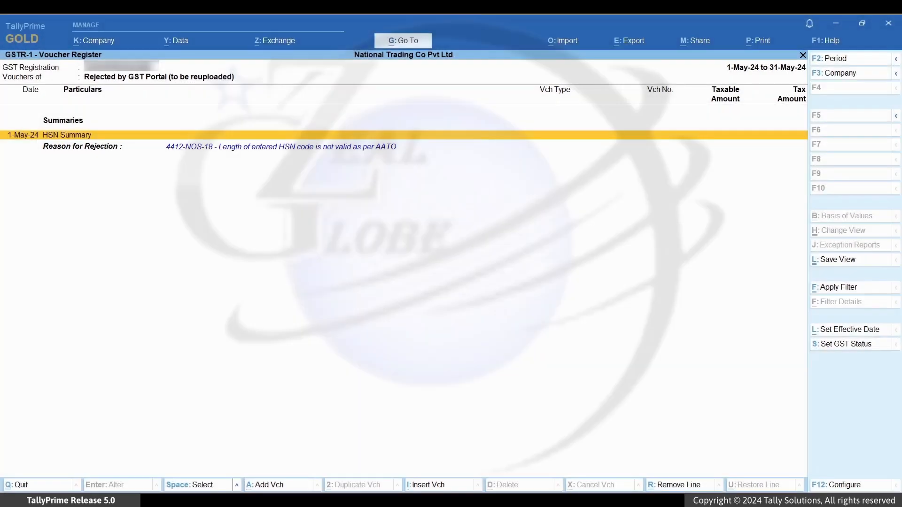
- Drill into the rejected HSN Summary to list the vouchers behind HSN 4412
key(Return)
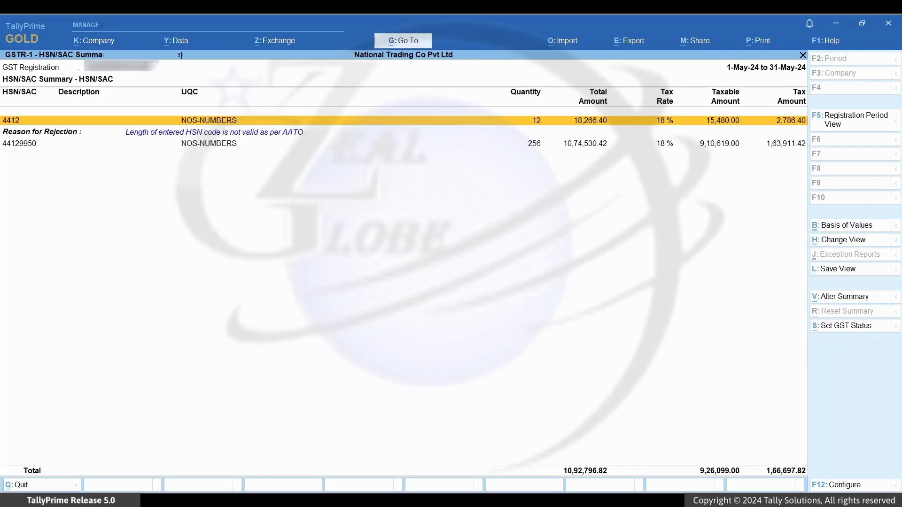
key(Return)
- Correct Century Plywood's HSN from 4412 to 44129950 in the Mumbai Enterprises voucher and save it
key(Return)
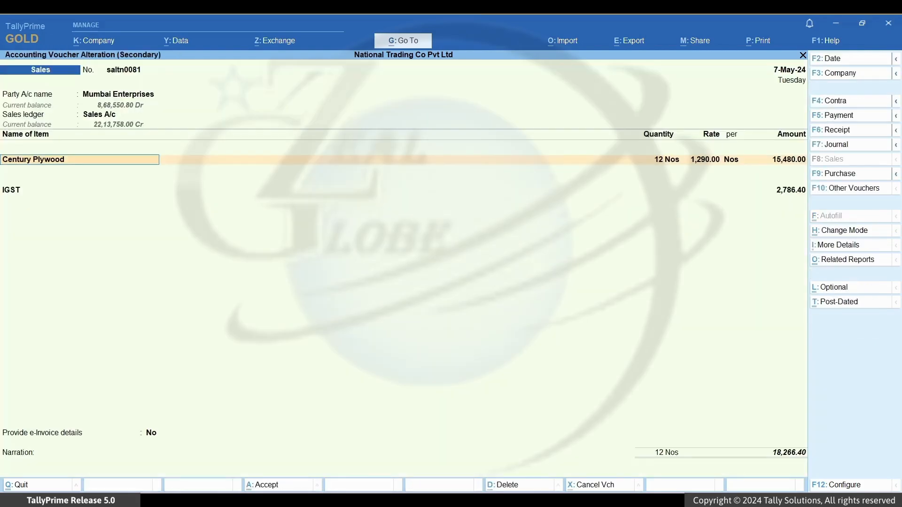
key(Return)
key(Return)
key(Return)
key(Return)
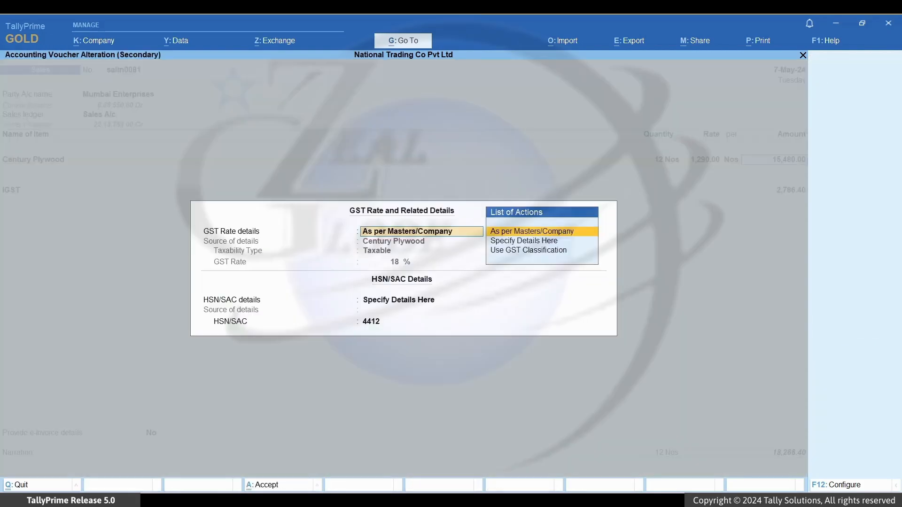
key(Return)
key(Return)
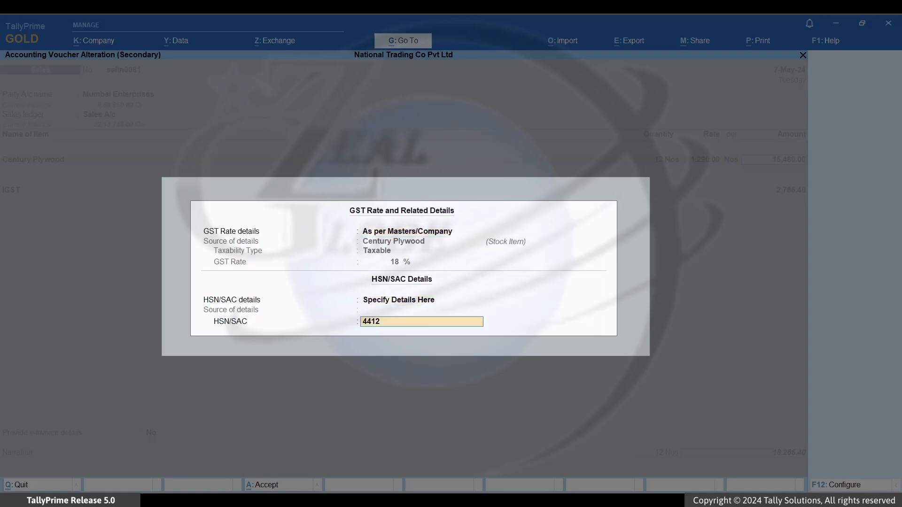
text(99)
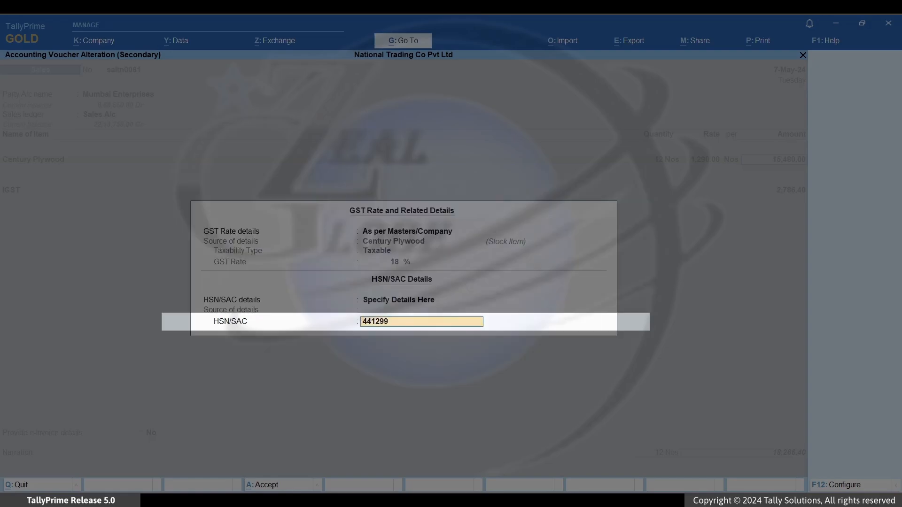
text(50)
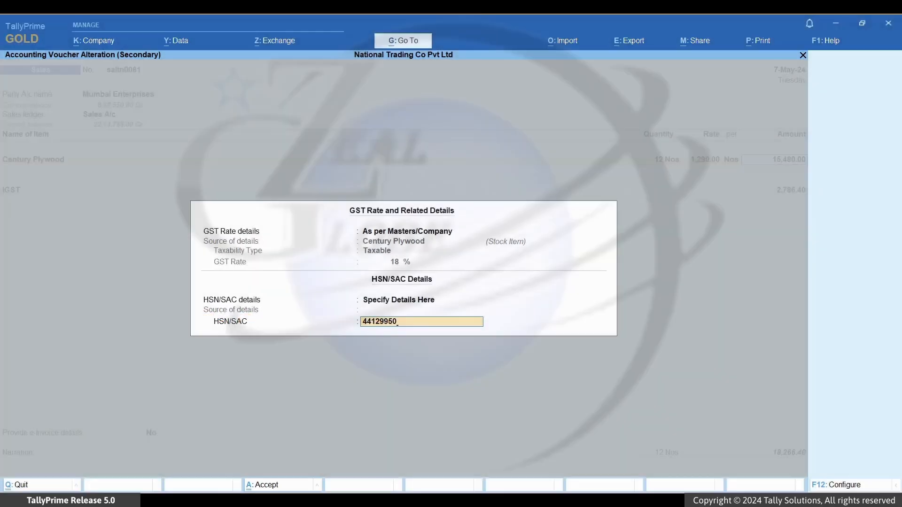
key(ctrl+a)
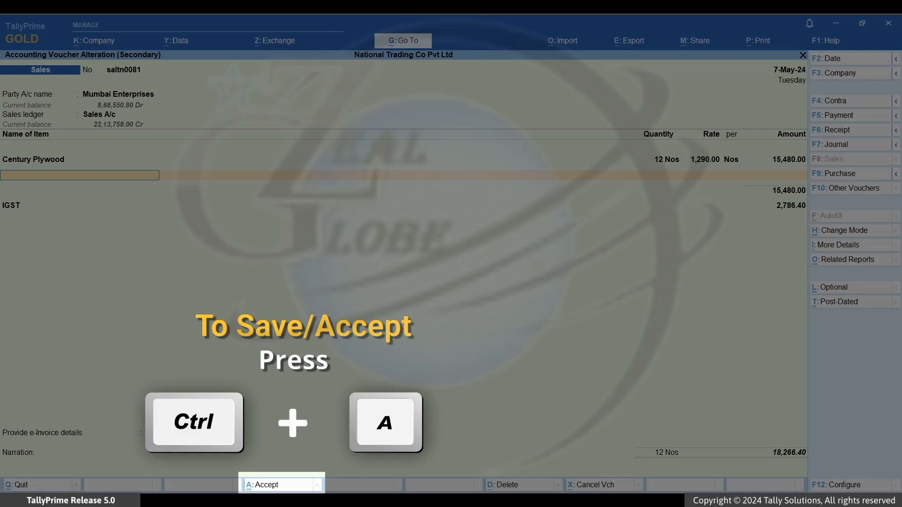
key(ctrl+a)
key(Escape)
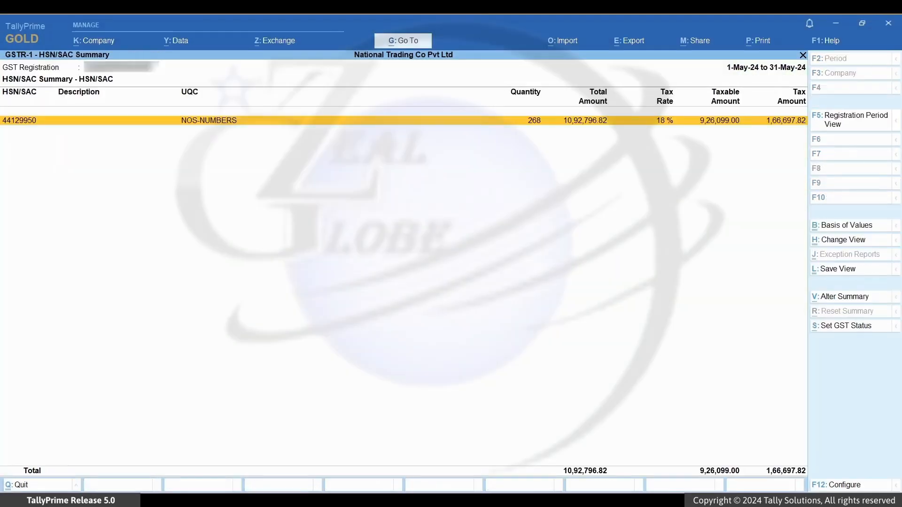
key(Escape)
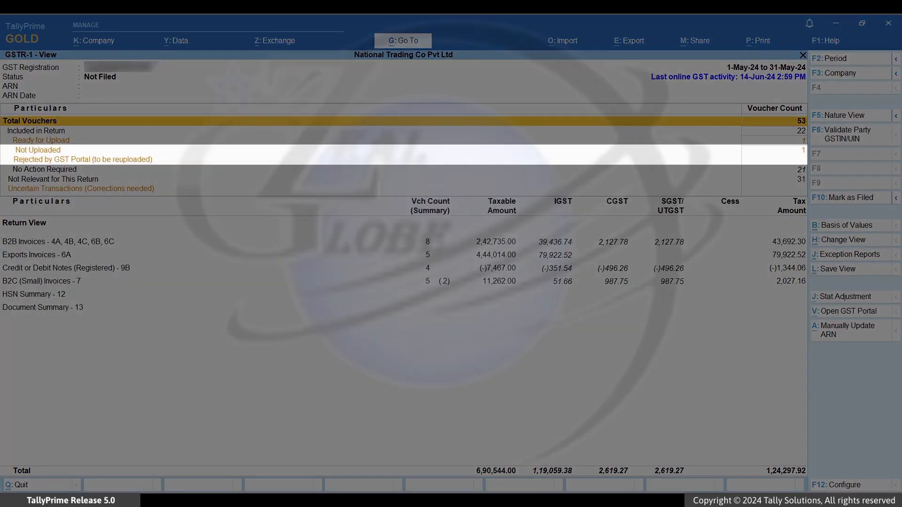
- Open Upload GST Returns from the Exchange menu, showing Karnataka 18% and HSN Summary pending
key(Down)
key(Down)
key(Down)
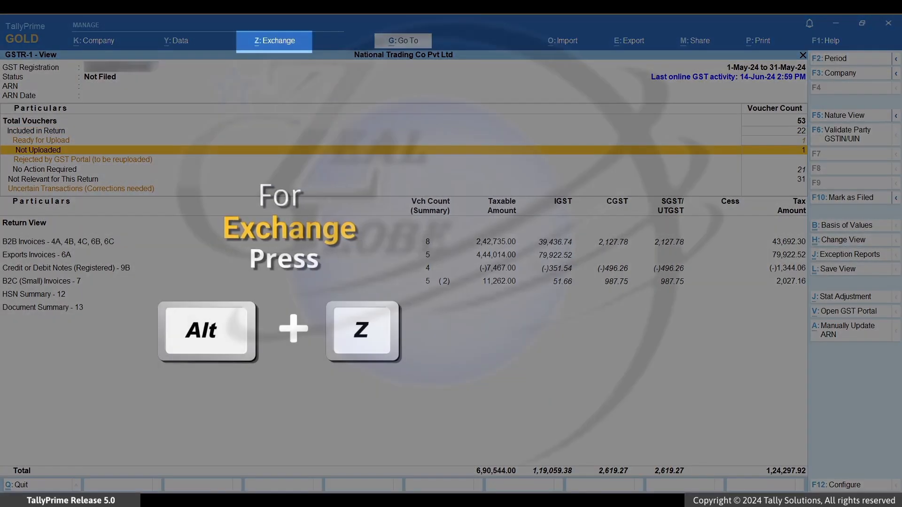
key(alt+z)
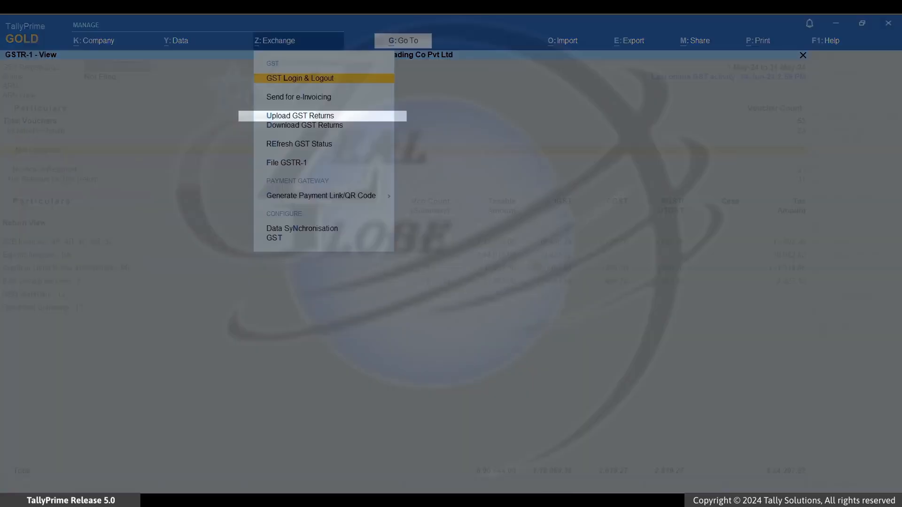
key(Down)
key(Down)
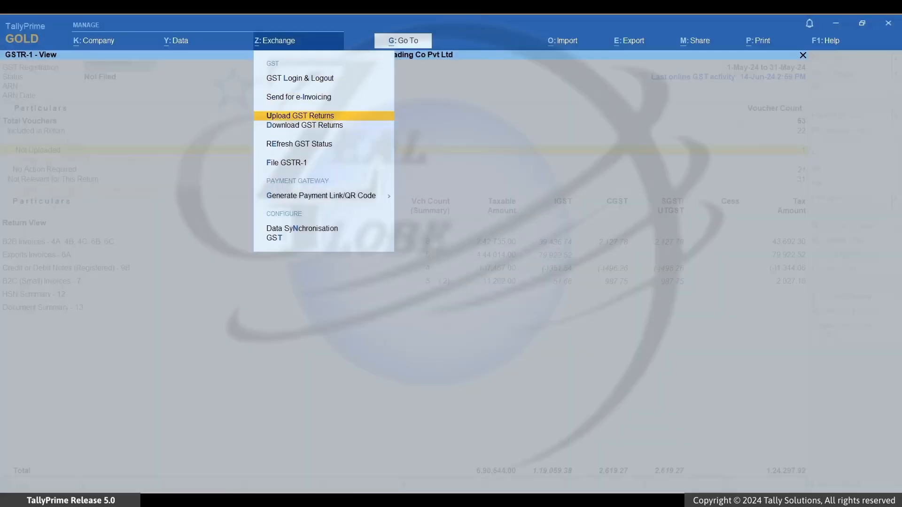
key(Return)
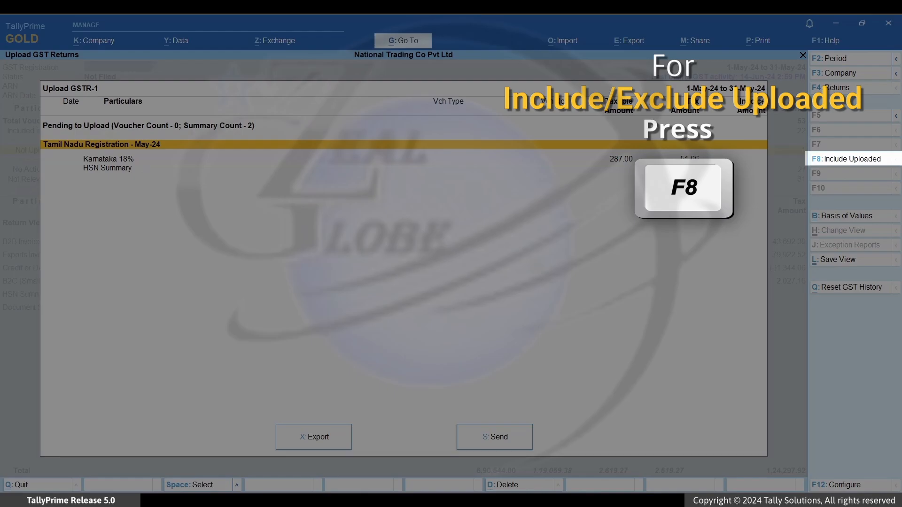
- Review uploaded items with F8, then upload the two pending May-24 summaries to the portal
key(F8)
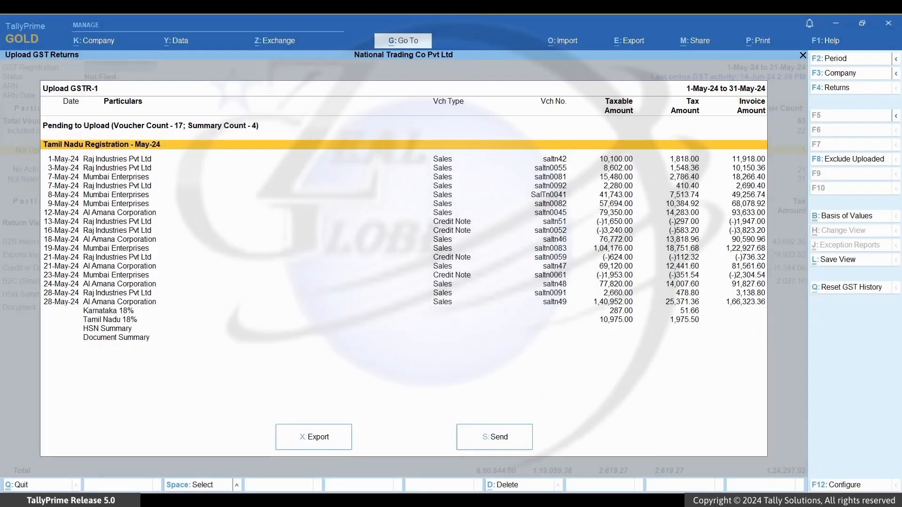
key(F8)
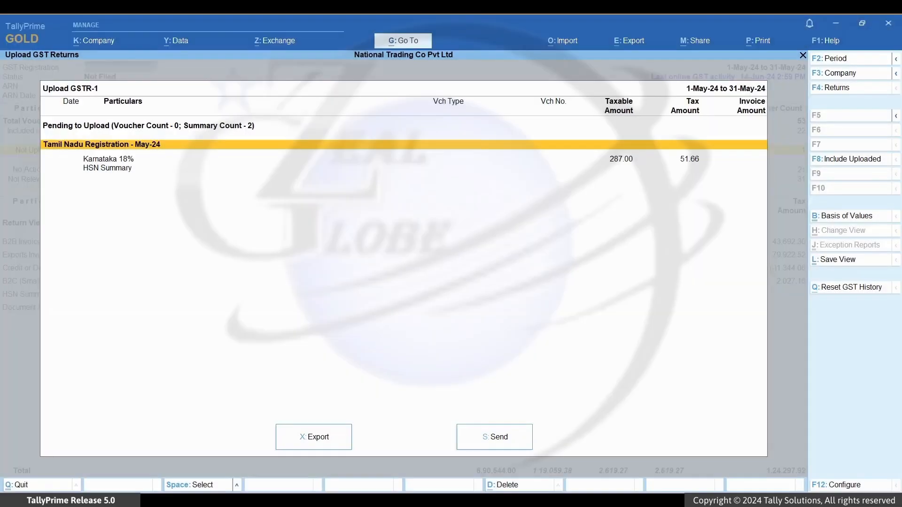
key(s)
key(y)
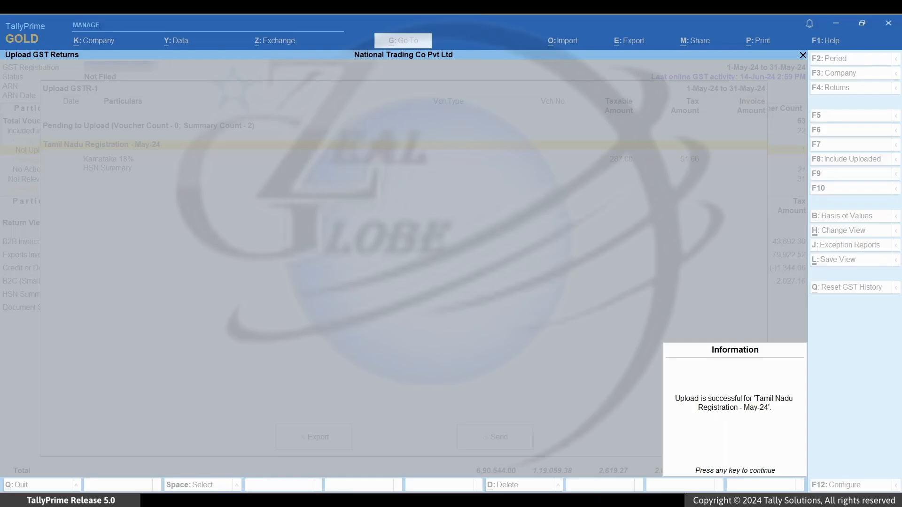
key(Return)
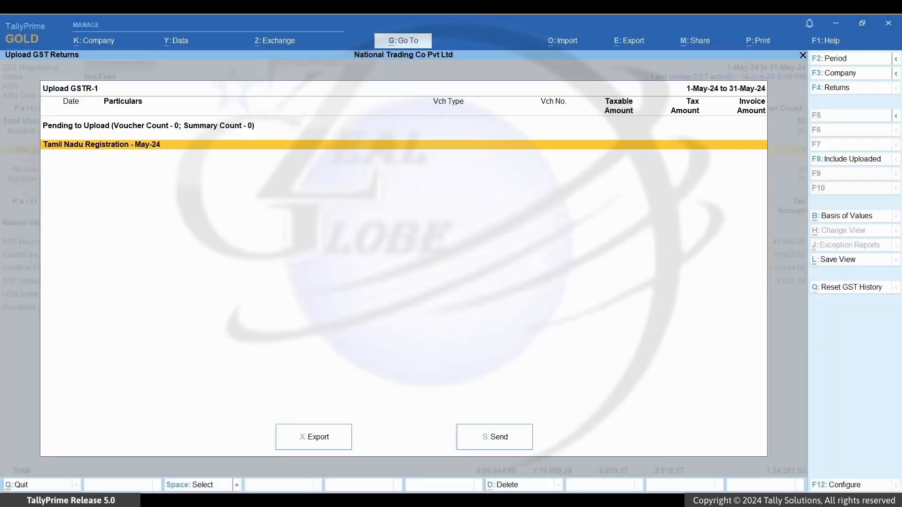
key(Escape)
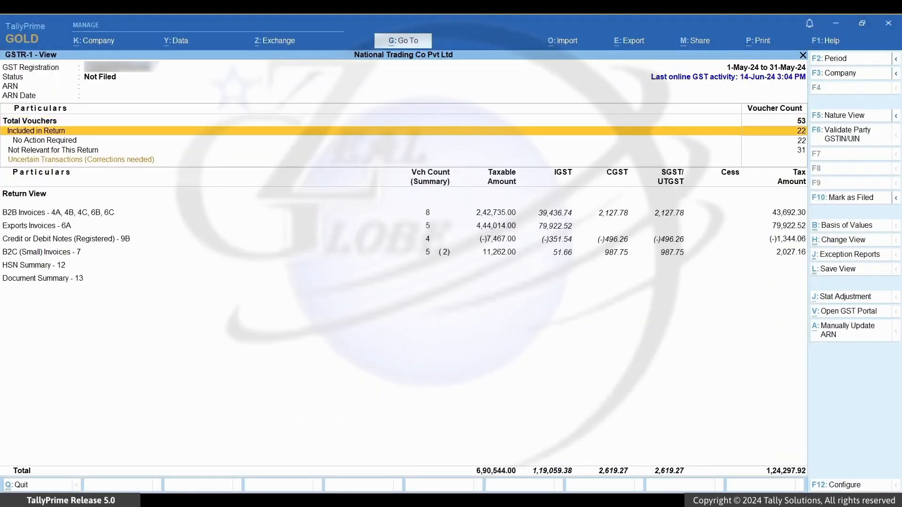